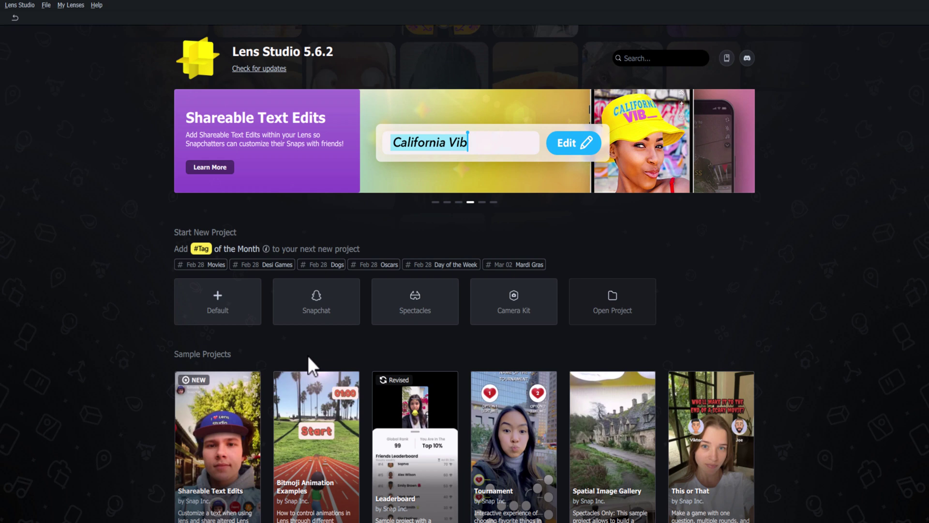
# Step: Create a default project and import the Elephant 3D model by Snap Inc. from the asset library
pyautogui.click(231, 310)
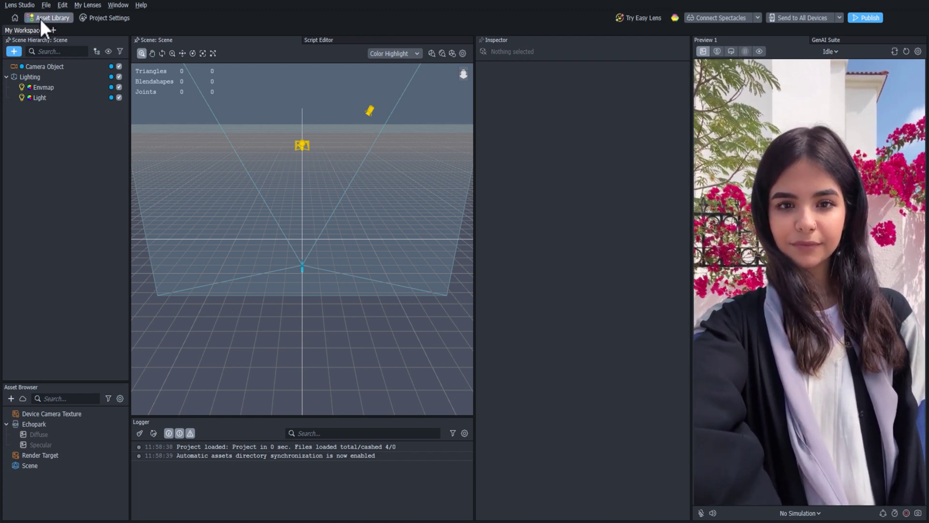
pyautogui.click(41, 20)
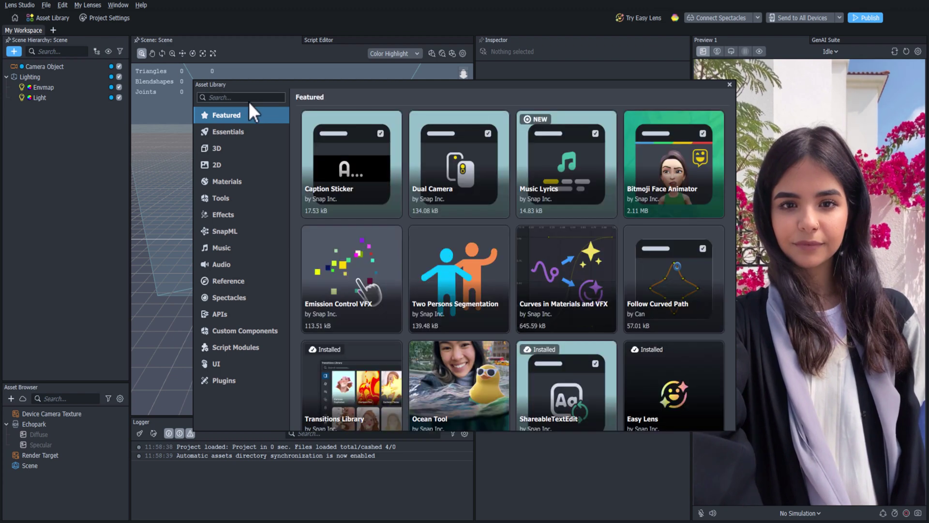
pyautogui.write('elepha')
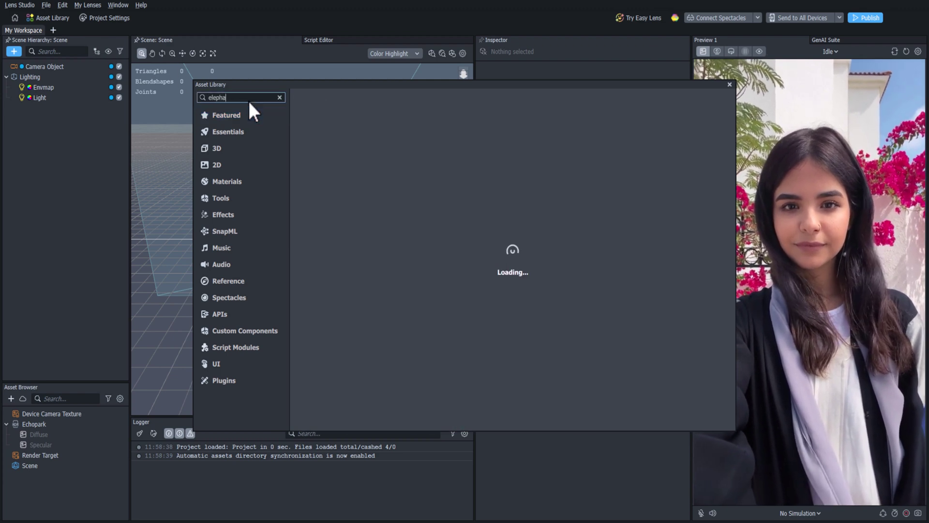
pyautogui.write('nt')
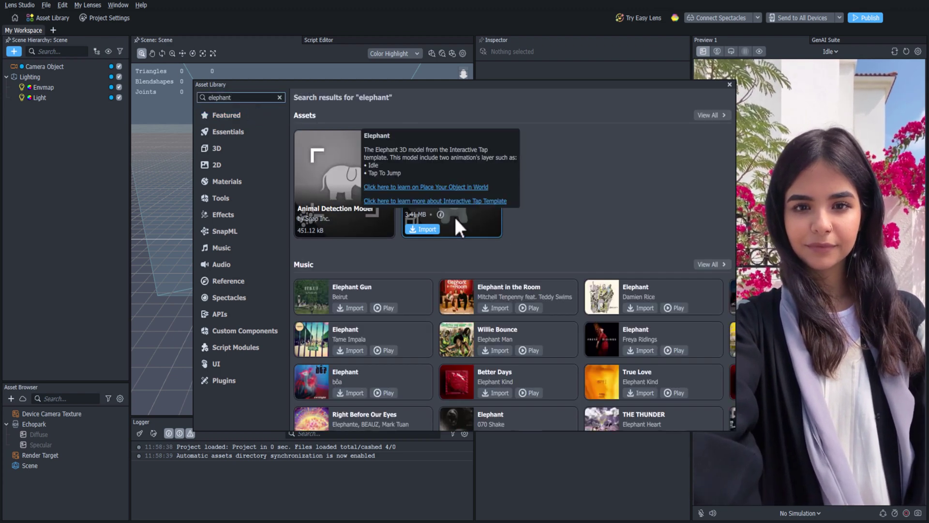
pyautogui.click(427, 230)
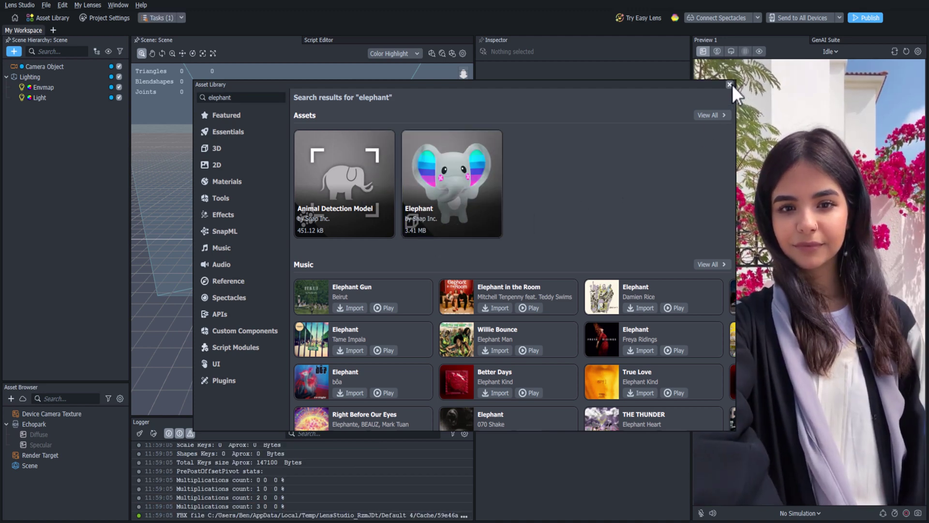
pyautogui.click(729, 84)
# Step: Add the imported Elephant__ADD_TO_SCENE prefab to the scene as a top-level object and collapse its hierarchy
pyautogui.click(10, 415)
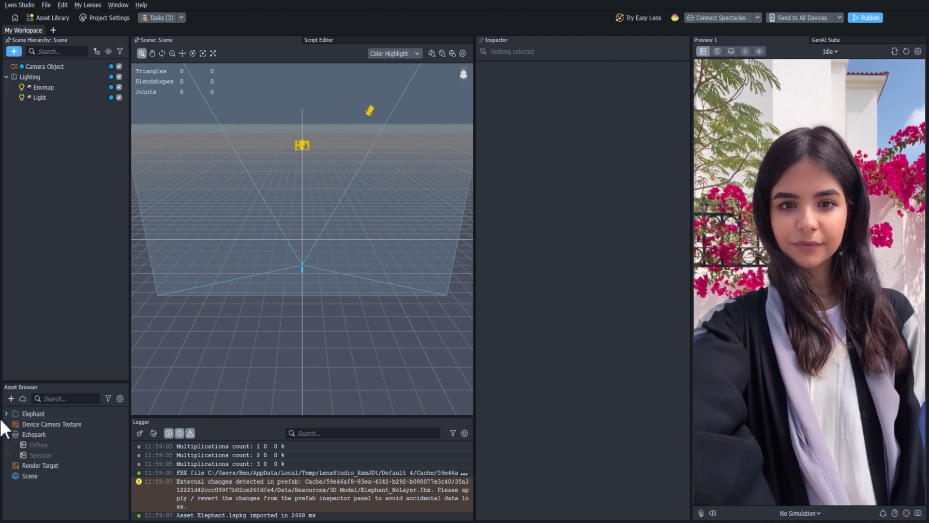
pyautogui.click(6, 414)
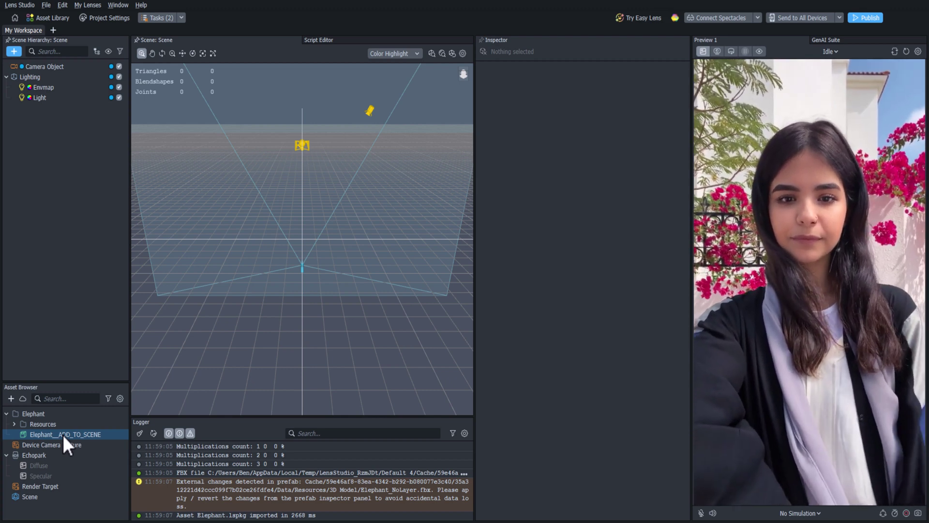
pyautogui.moveTo(63, 434); pyautogui.dragTo(68, 164)
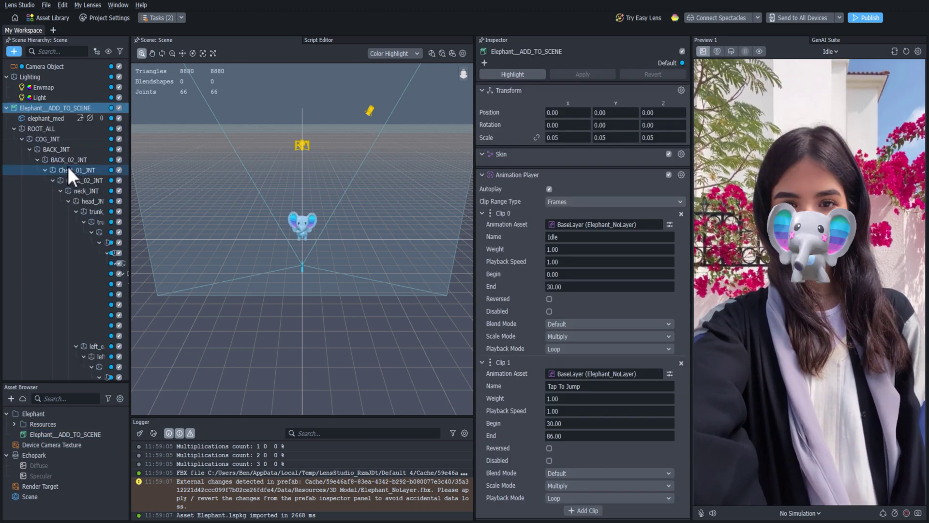
pyautogui.click(6, 108)
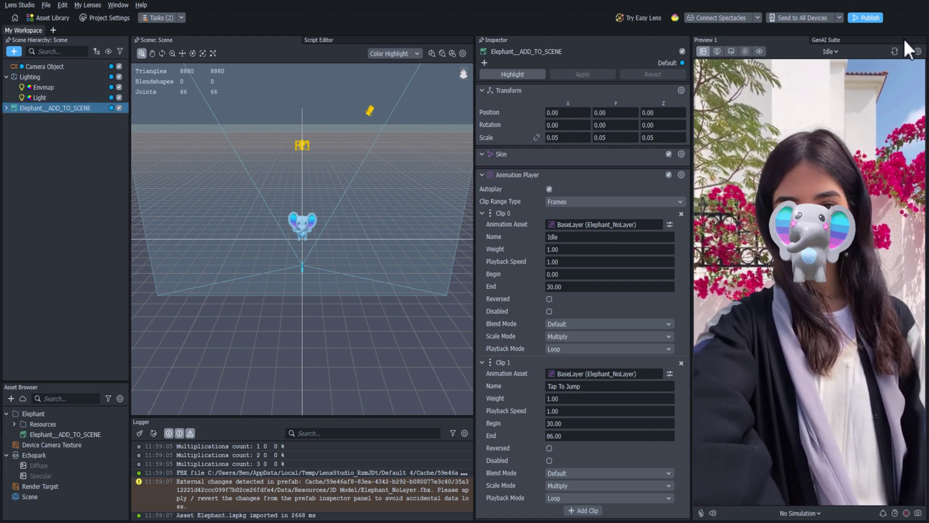
# Step: Switch the preview to the back camera and add a Device Tracking component to the Camera Object
pyautogui.click(894, 52)
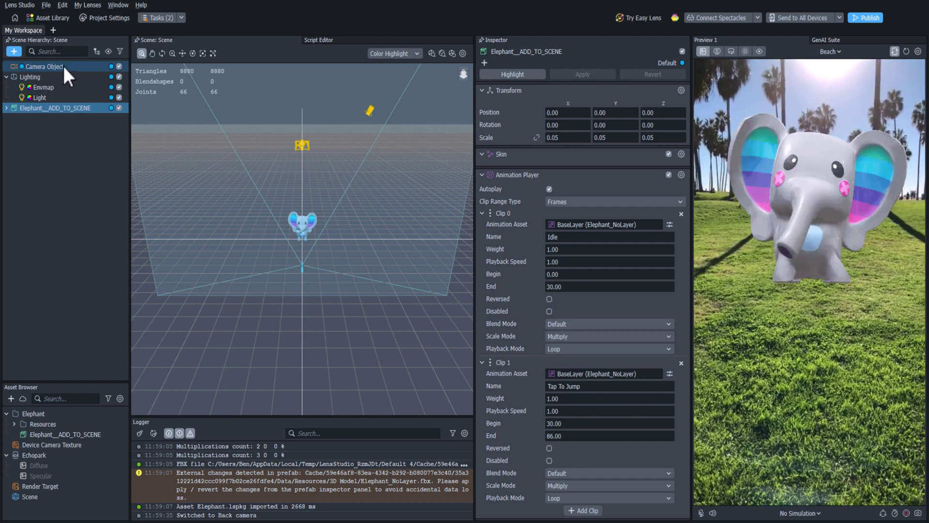
pyautogui.click(62, 64)
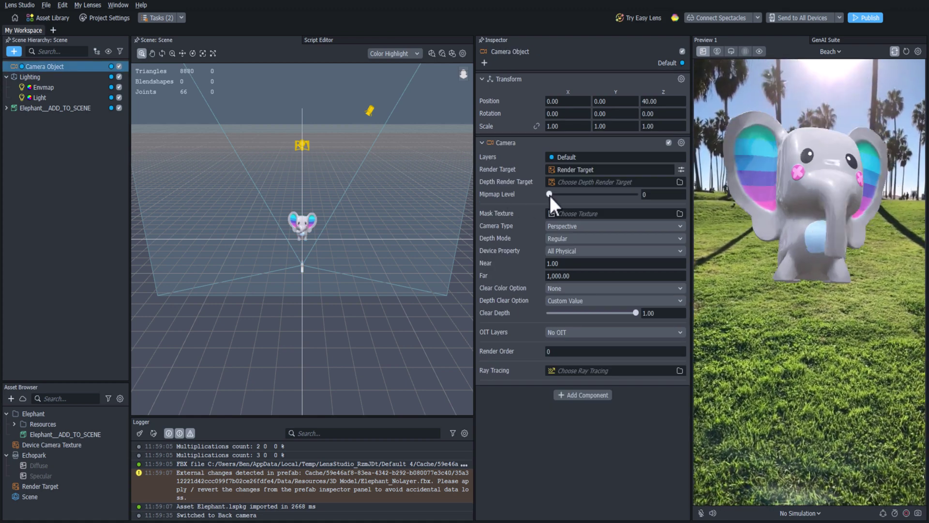
pyautogui.click(591, 393)
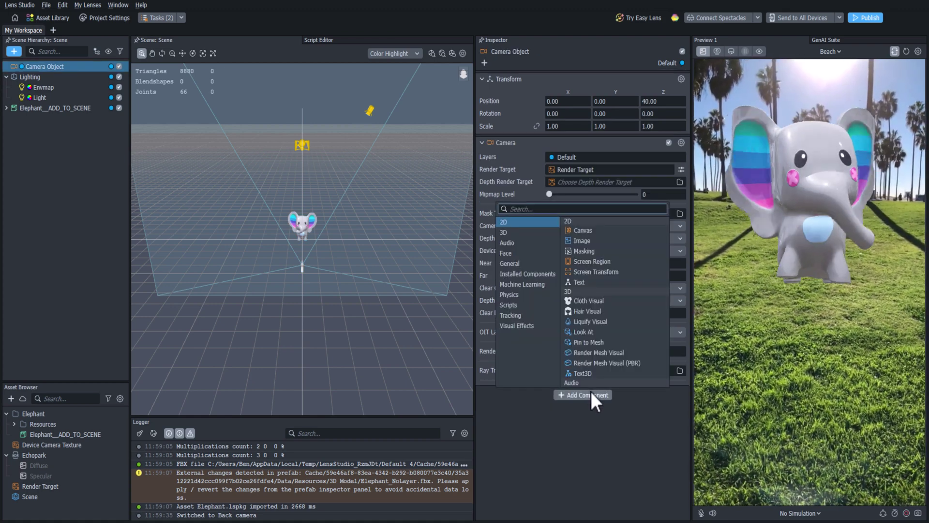
pyautogui.write('device')
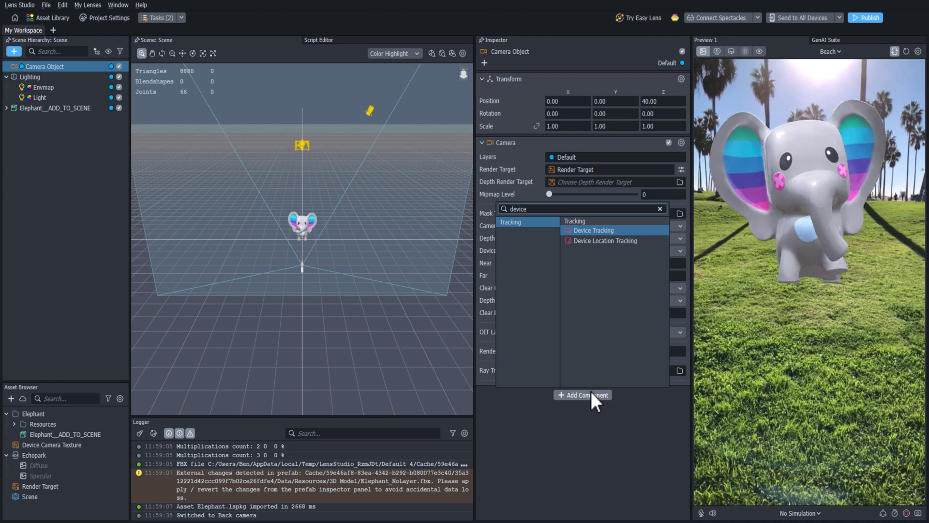
pyautogui.press('Return')
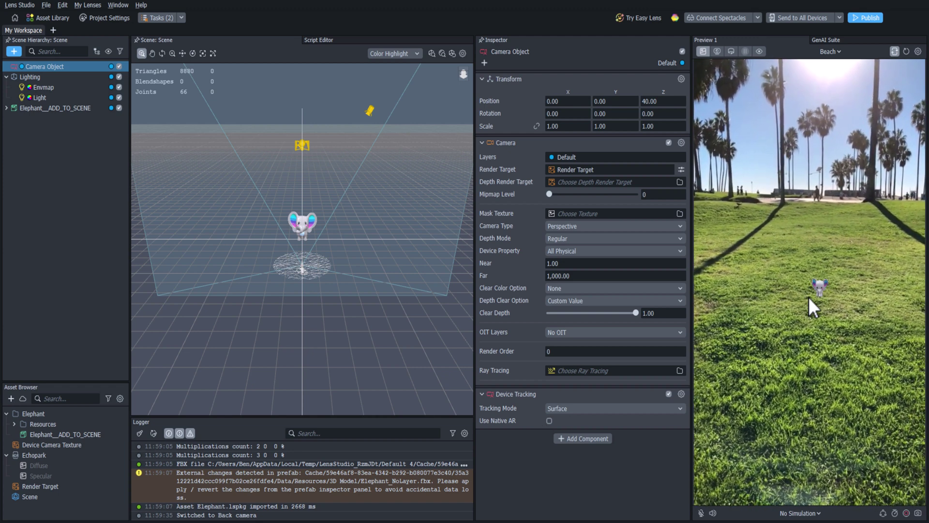
# Step: Set the elephant's scale to 0.25 on the X, Y and Z axes
pyautogui.click(65, 108)
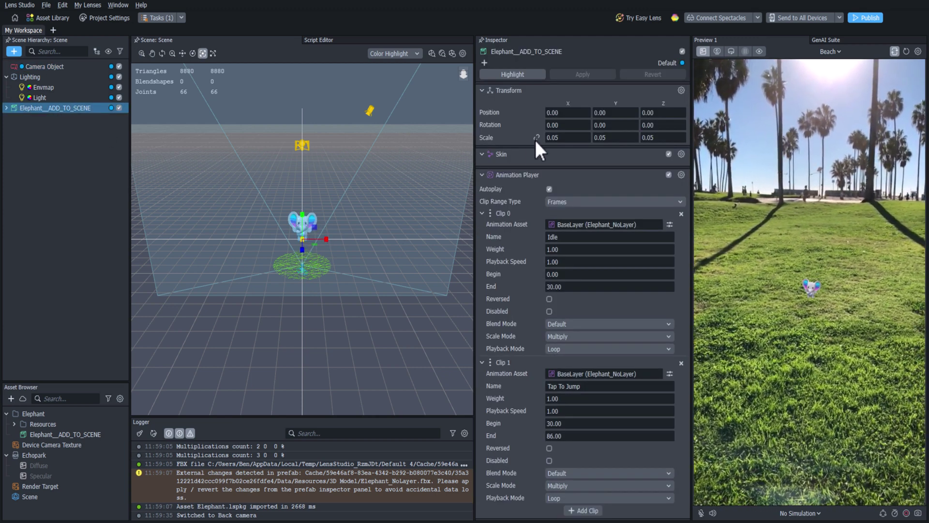
pyautogui.click(551, 137)
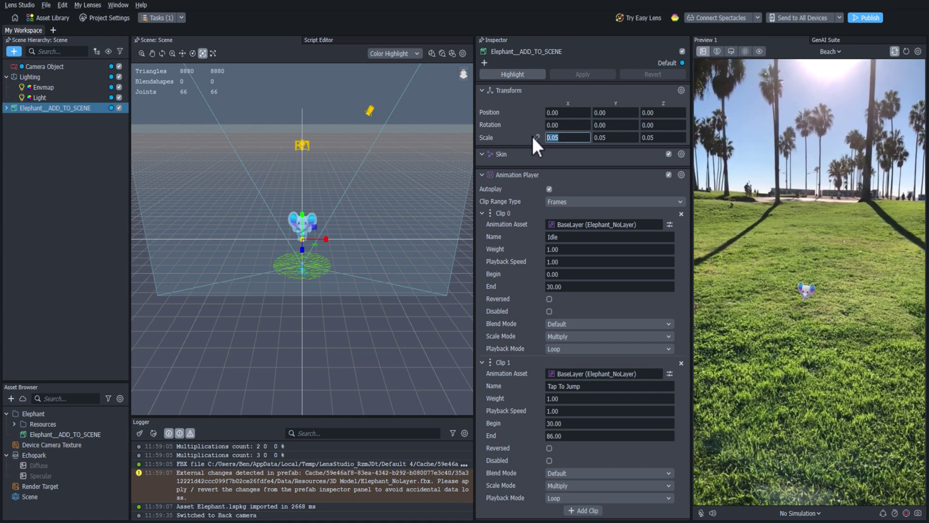
pyautogui.write('.25')
pyautogui.press('Tab')
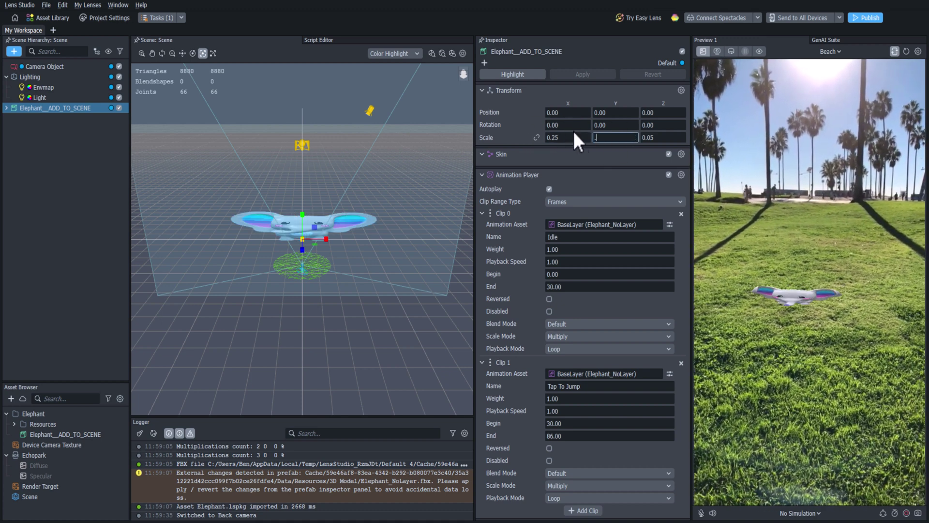
pyautogui.write('.25')
pyautogui.press('Tab')
pyautogui.write('.25')
pyautogui.press('Return')
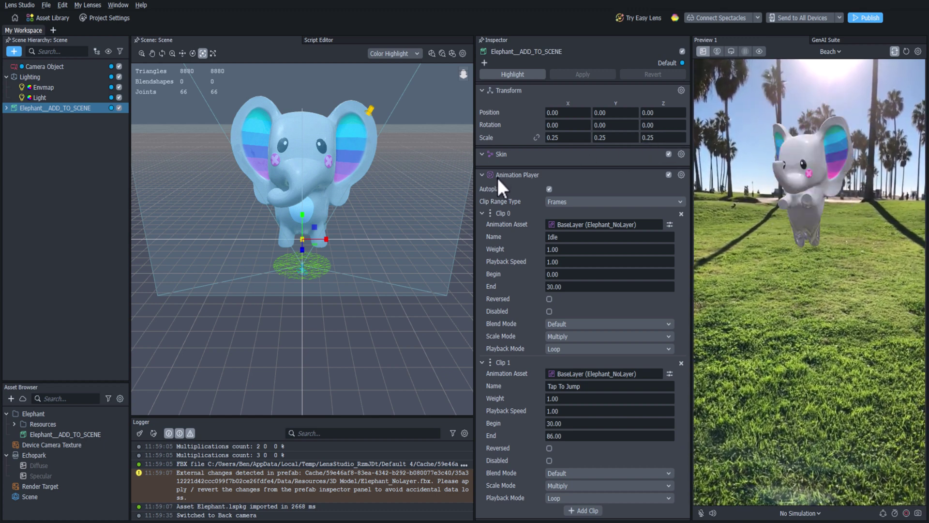
# Step: Import the World Object Controller asset from the asset library
pyautogui.click(59, 18)
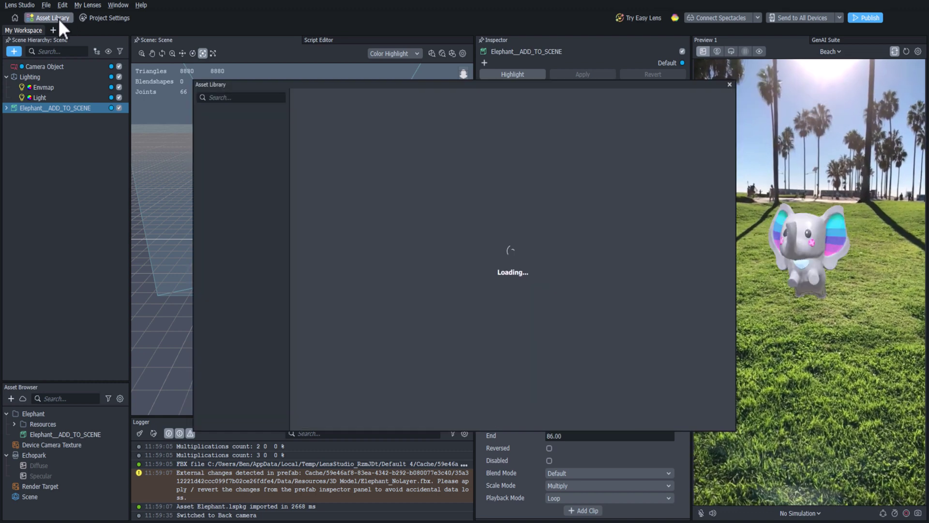
pyautogui.click(239, 97)
pyautogui.write('world')
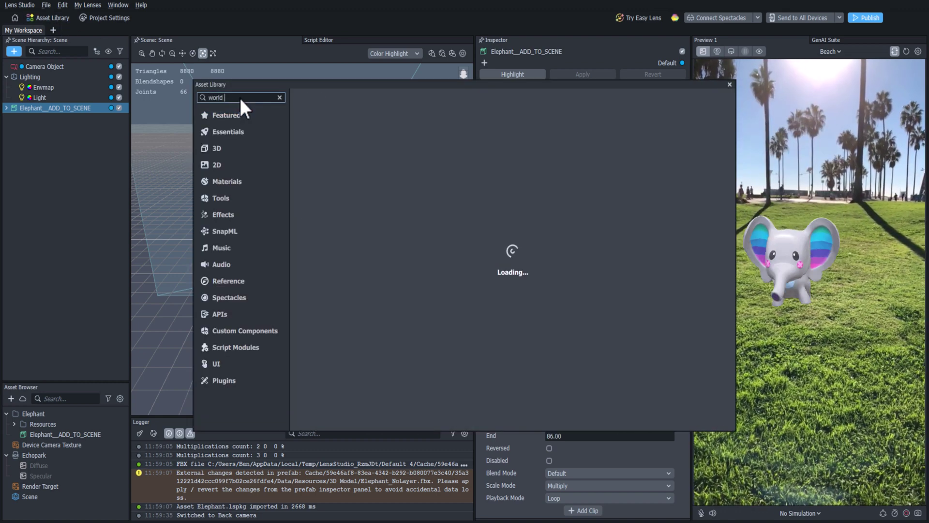
pyautogui.write(' object controller')
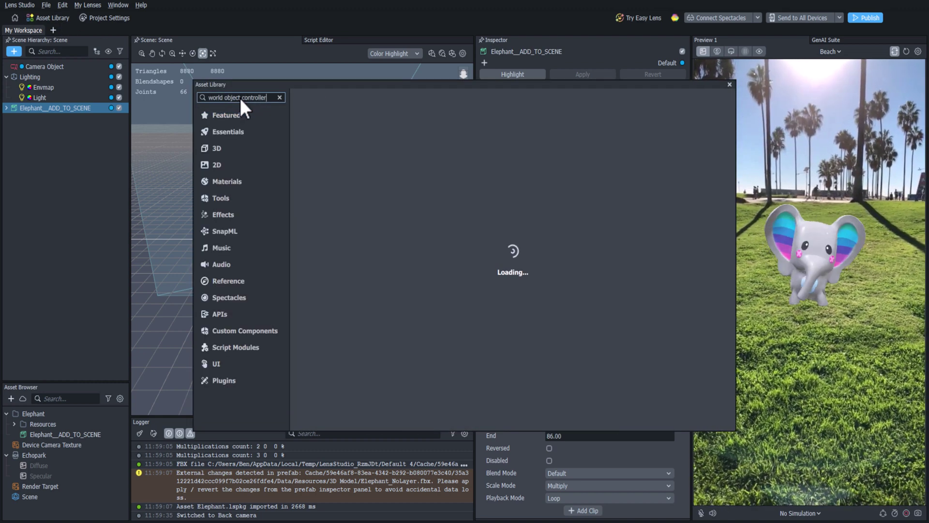
pyautogui.press('Return')
pyautogui.click(321, 227)
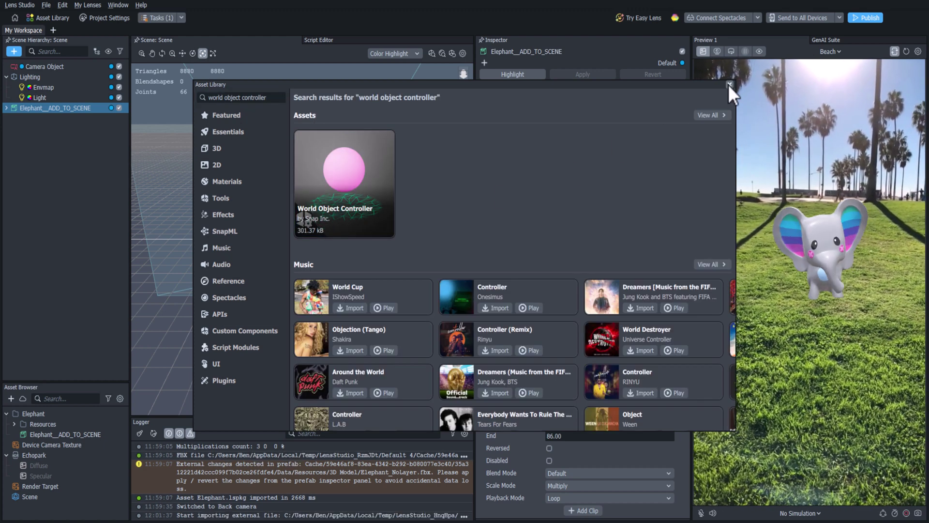
pyautogui.click(729, 85)
# Step: Add the World Object Controller to the scene and replace its placeholder sphere with the elephant as its child
pyautogui.click(6, 507)
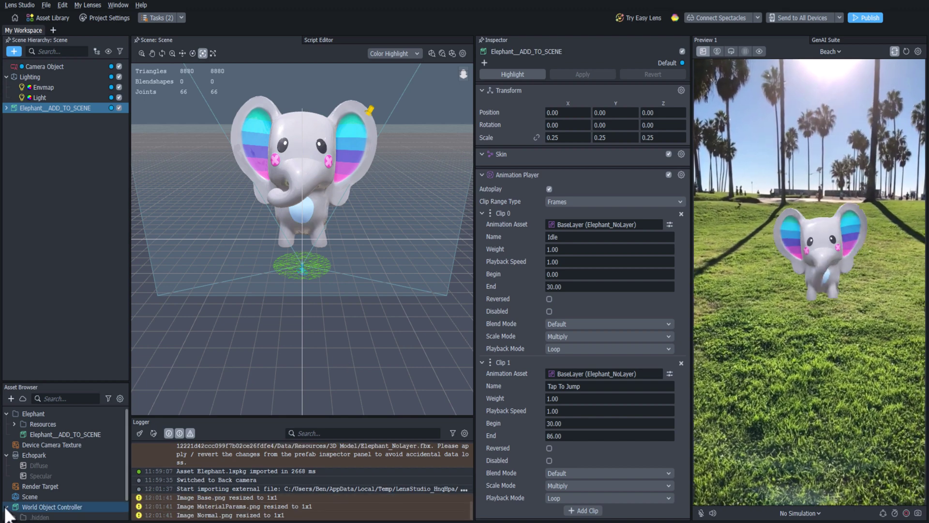
pyautogui.moveTo(47, 472); pyautogui.dragTo(57, 269)
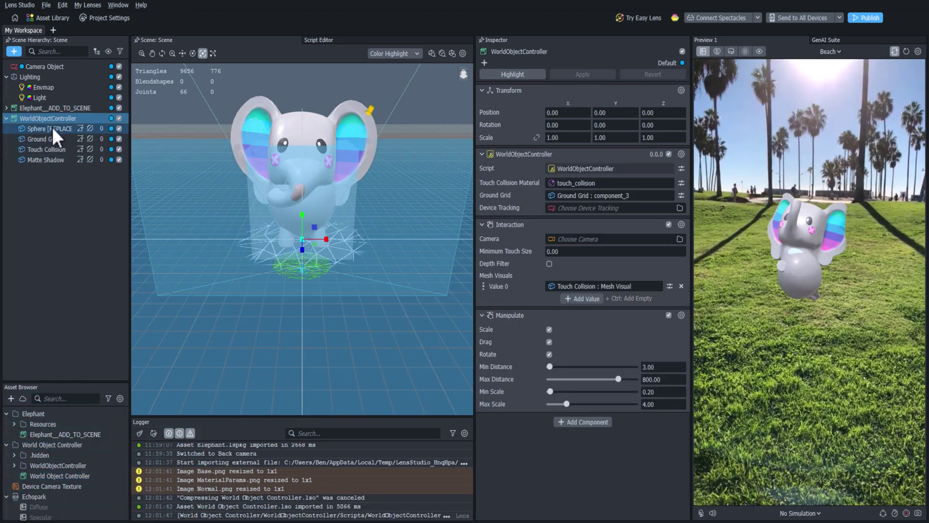
pyautogui.click(53, 127)
pyautogui.press('Delete')
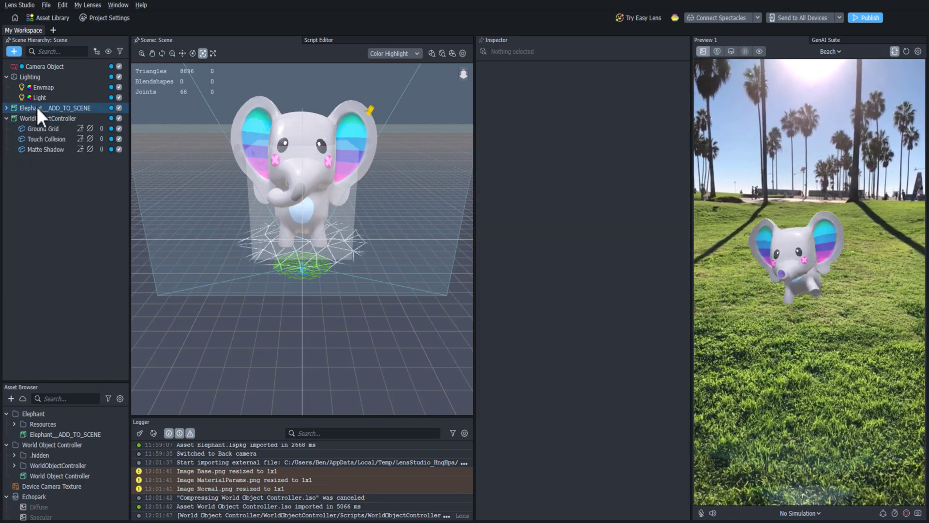
pyautogui.moveTo(36, 107); pyautogui.dragTo(46, 127)
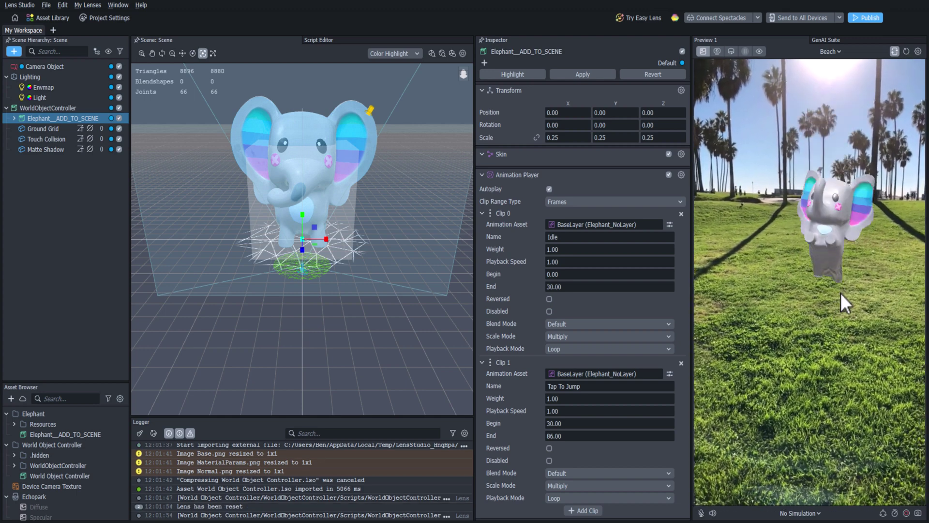
# Step: Restart the lens preview and test moving the elephant to different spots on the grass
pyautogui.click(840, 292)
pyautogui.click(906, 51)
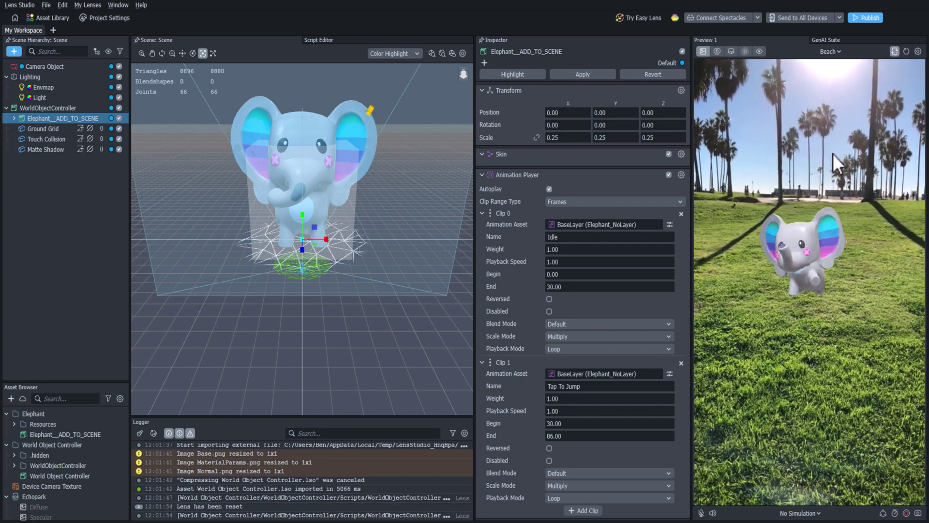
pyautogui.click(813, 324)
pyautogui.moveTo(812, 243); pyautogui.dragTo(758, 273)
pyautogui.click(833, 305)
pyautogui.moveTo(833, 305); pyautogui.dragTo(849, 237)
pyautogui.click(767, 309)
pyautogui.moveTo(795, 286); pyautogui.dragTo(812, 324)
pyautogui.click(812, 323)
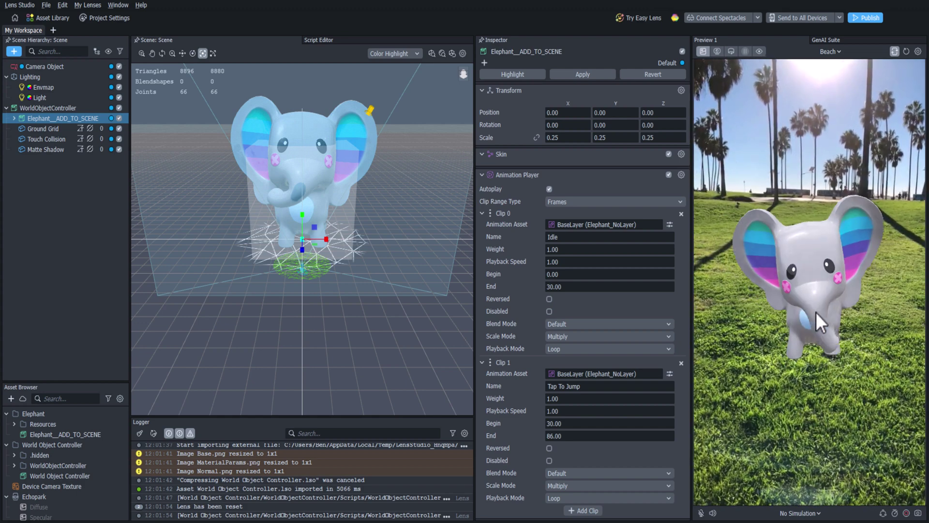
pyautogui.click(844, 341)
pyautogui.click(820, 308)
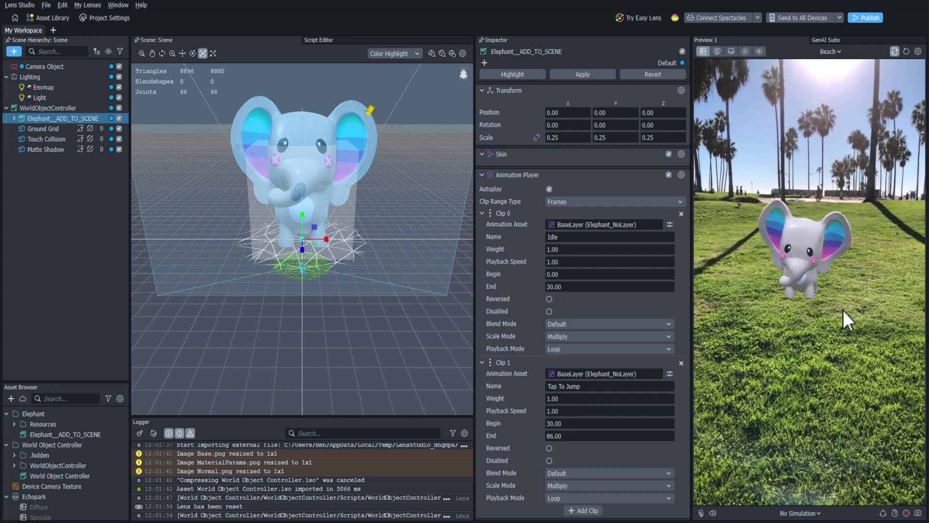
# Step: Test tapping the elephant in the preview and moving it closer to the camera
pyautogui.click(843, 309)
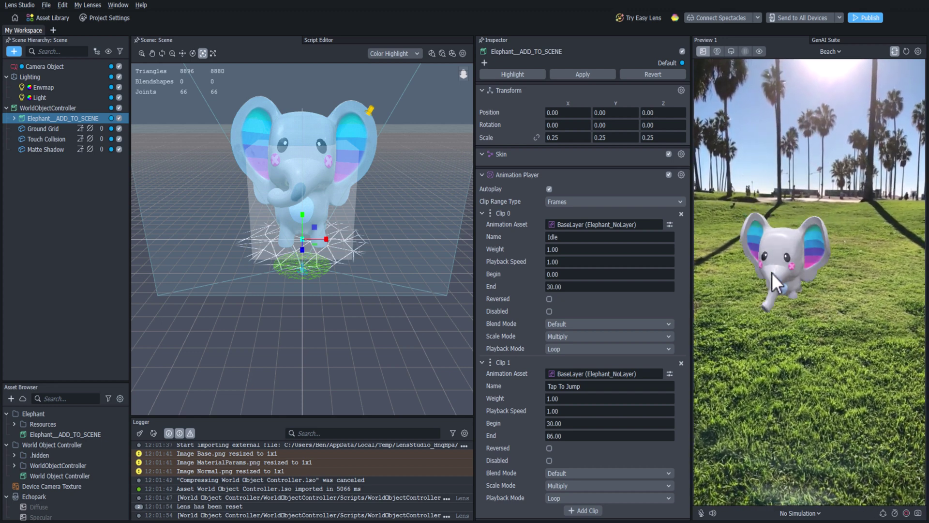
pyautogui.click(772, 272)
pyautogui.click(771, 272)
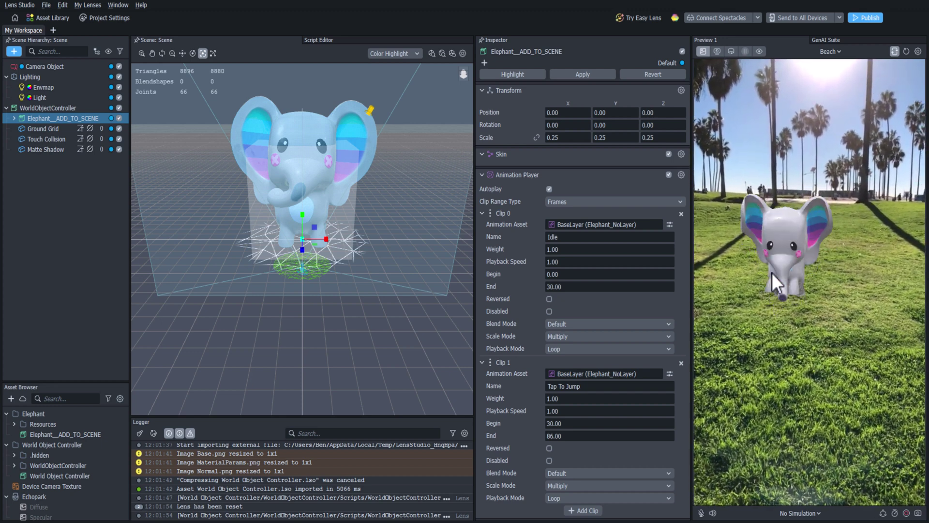
pyautogui.click(771, 272)
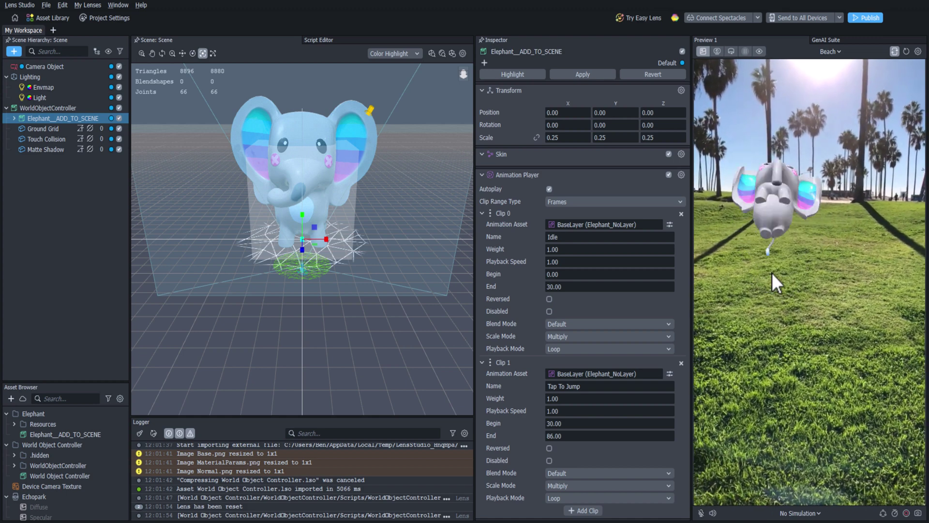
pyautogui.click(771, 272)
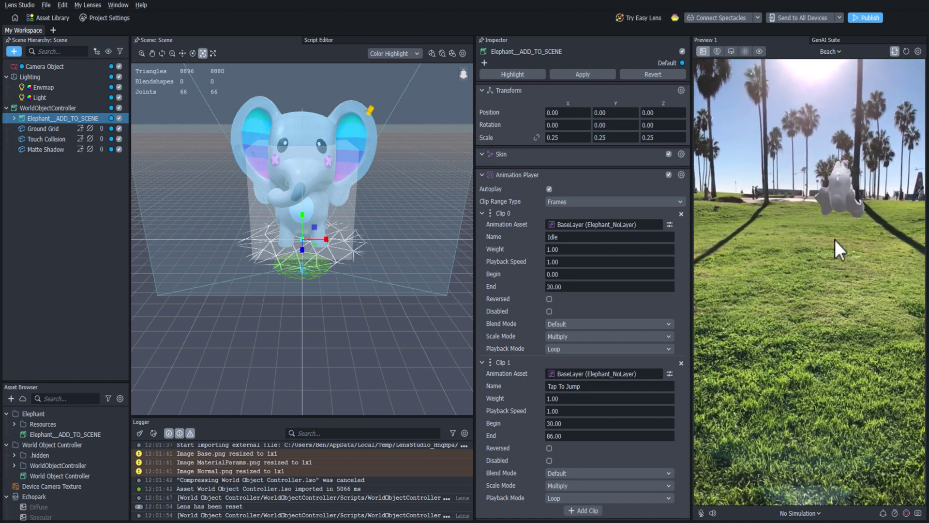
pyautogui.moveTo(806, 281); pyautogui.dragTo(791, 320)
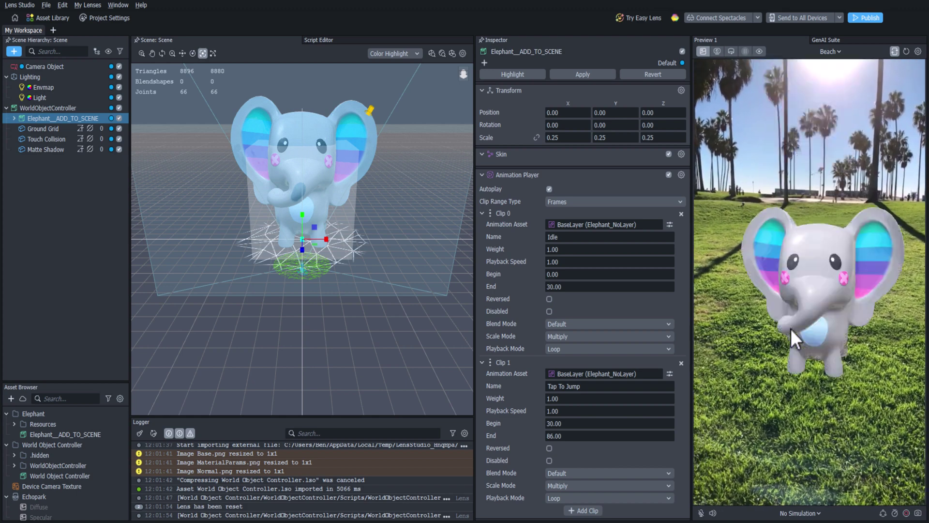
pyautogui.click(793, 334)
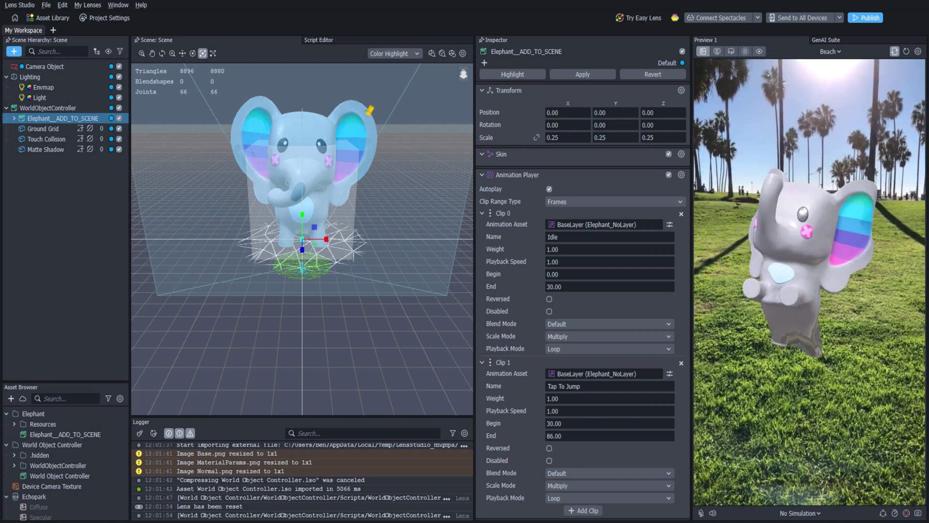